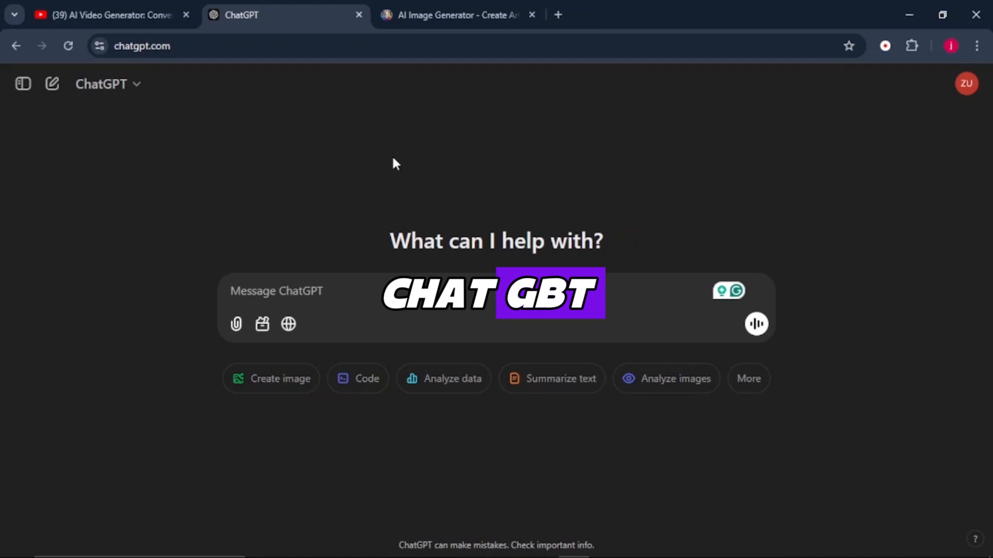
Send a template with bracketed fields for name, age and gender, hair, expression, outfit, action, background and style, adding "Fill up these blank spaces"
type("\"[Character name], [Character Age and Gender], [Hairstyle], [Hair Color], [Facial Expression], [Outfit with specified upper and lower colors], [Action], [Background Description], [Style of the Image")
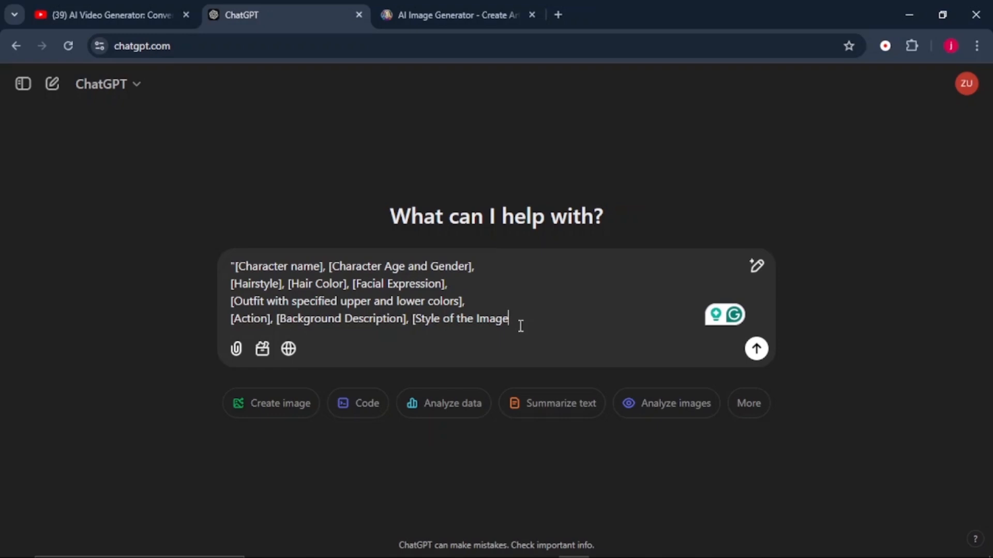
type("]")
key("shift+Return")
key("shift+Return")
key("shift+Return")
type("Fill up these blank spaces")
left_click_drag(362, 341, 207, 340)
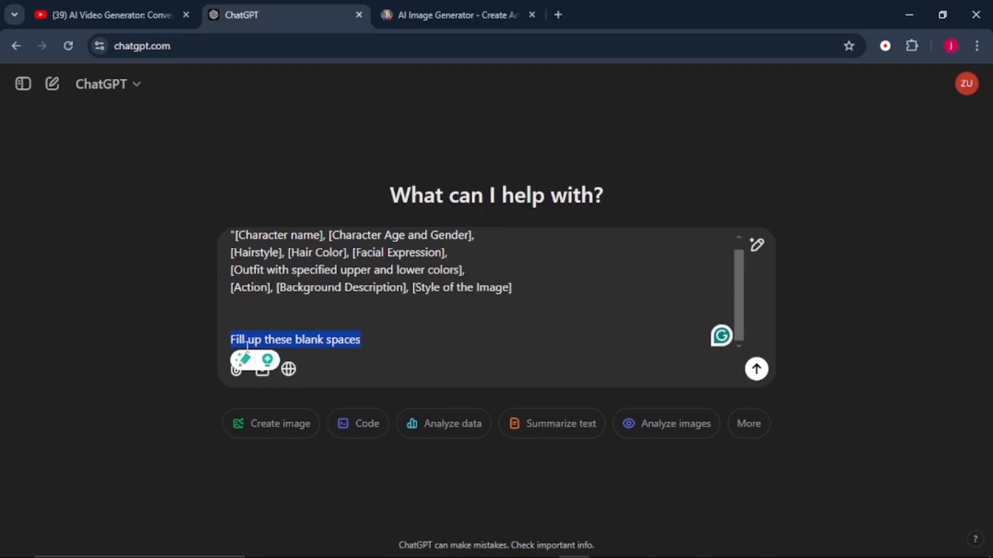
left_click(756, 369)
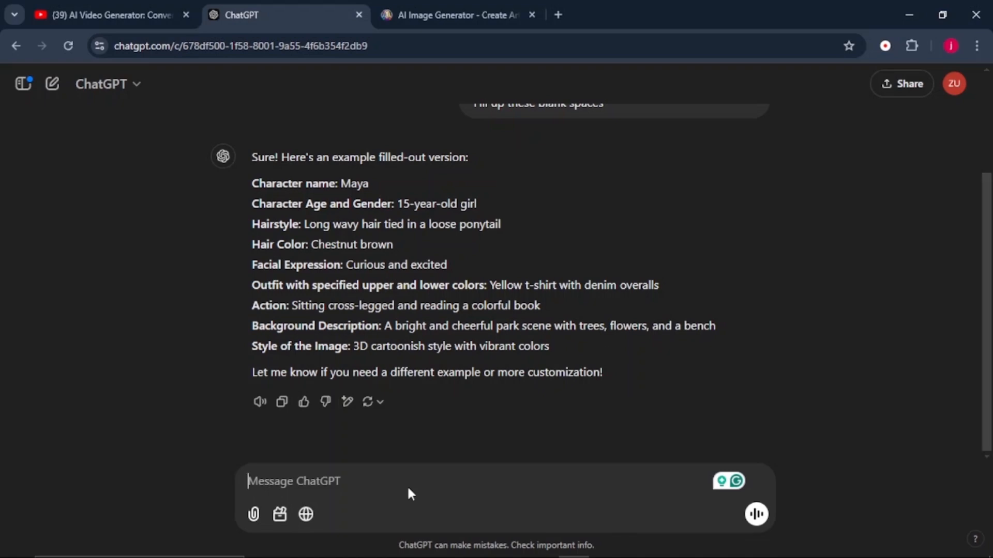
Send the follow-up "Now Generate five more prompts for the same character above. For each prompt only change the action and the background description"
right_click(370, 481)
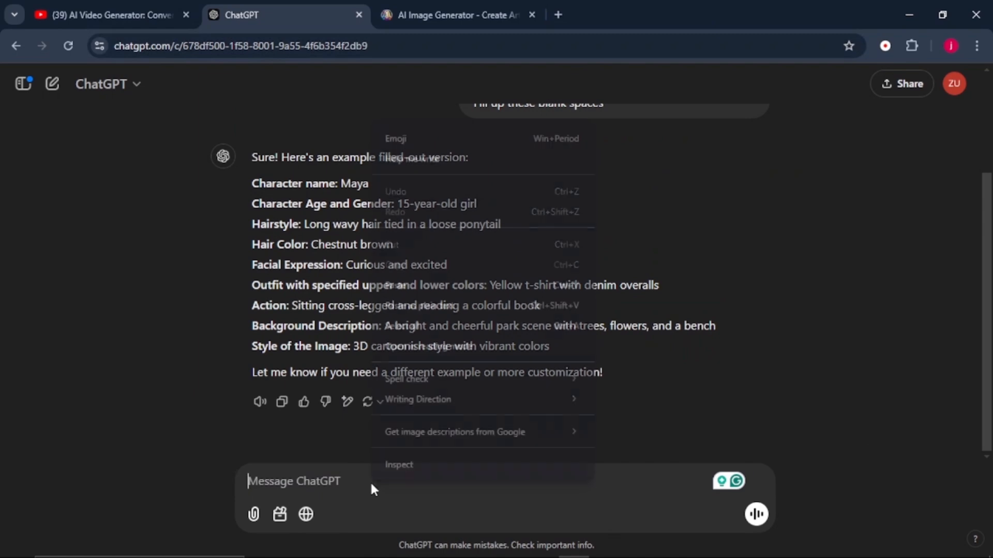
left_click(402, 286)
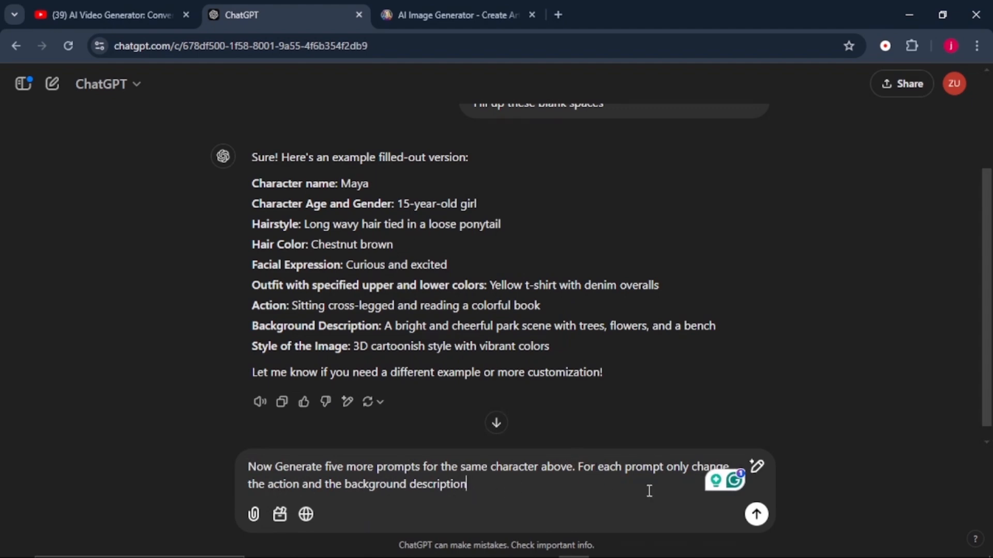
left_click(757, 515)
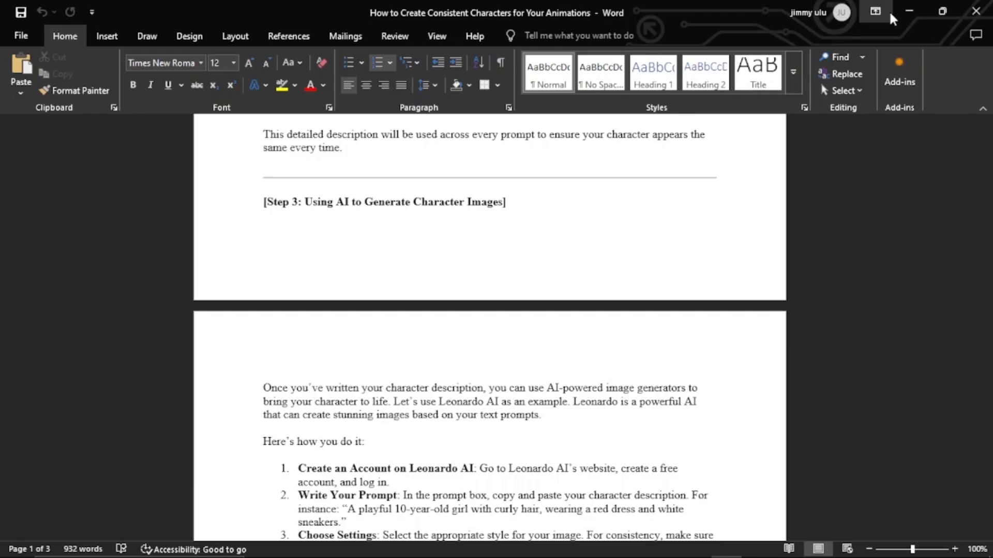
Leave the Word document and open the Image Creation tool in the Leonardo.Ai web app
left_click(908, 10)
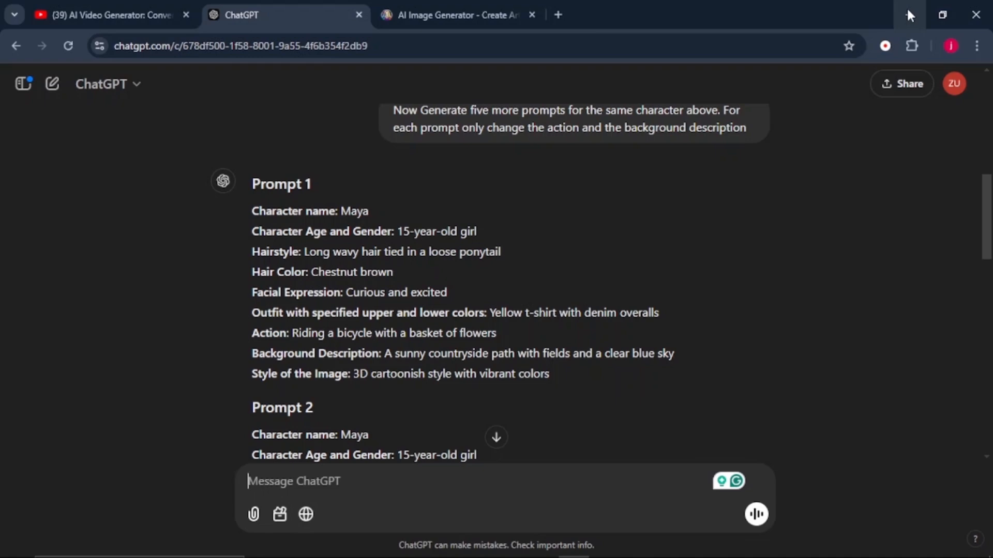
left_click(461, 16)
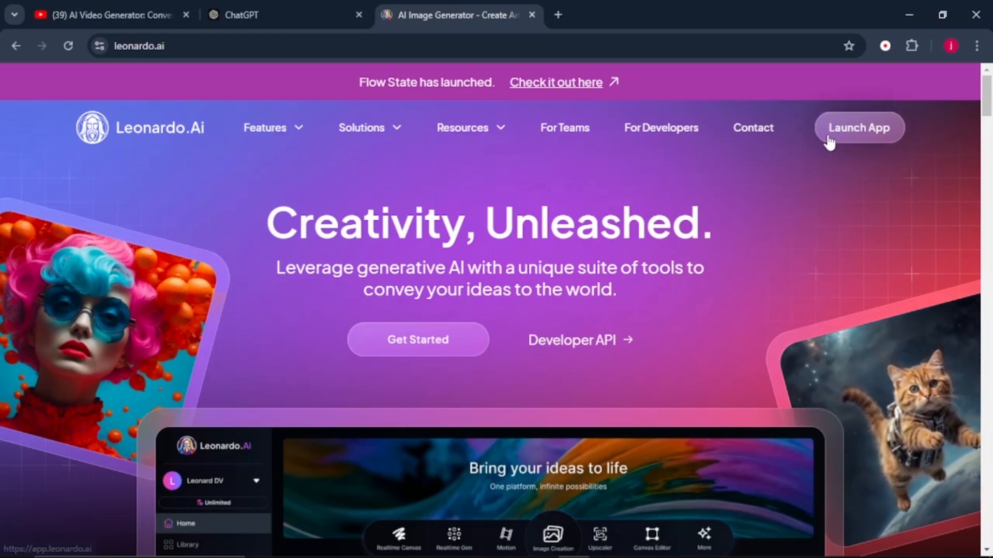
left_click(869, 142)
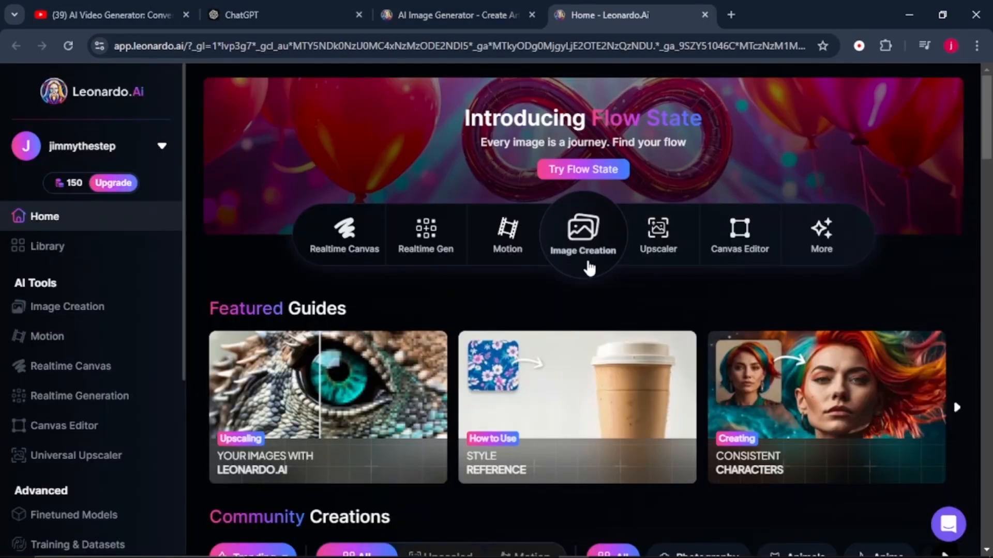
left_click(595, 243)
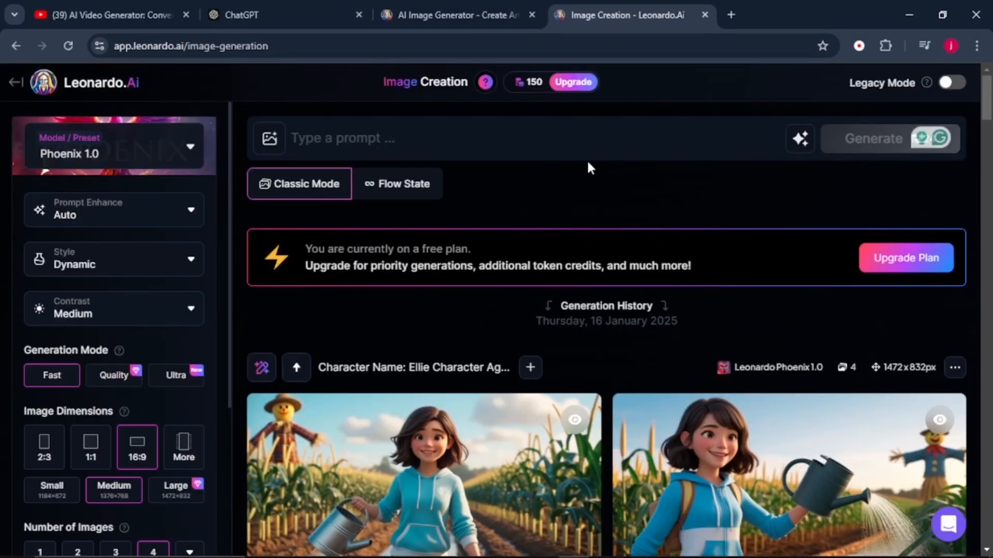
left_click(530, 85)
Copy the full Prompt 1 character description from the ChatGPT reply and paste it as the image prompt in Leonardo.Ai
left_click(326, 12)
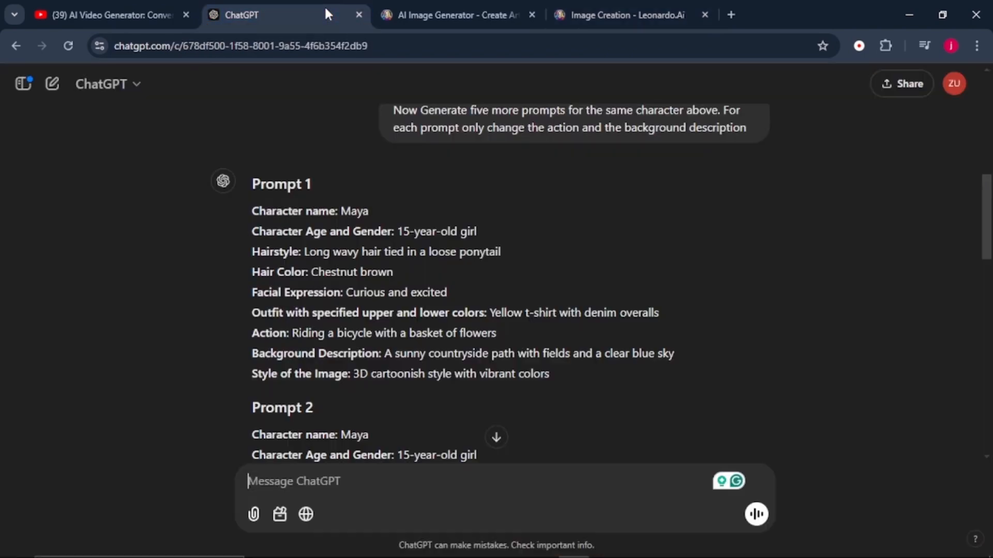
left_click_drag(248, 206, 563, 372)
key("ctrl+c")
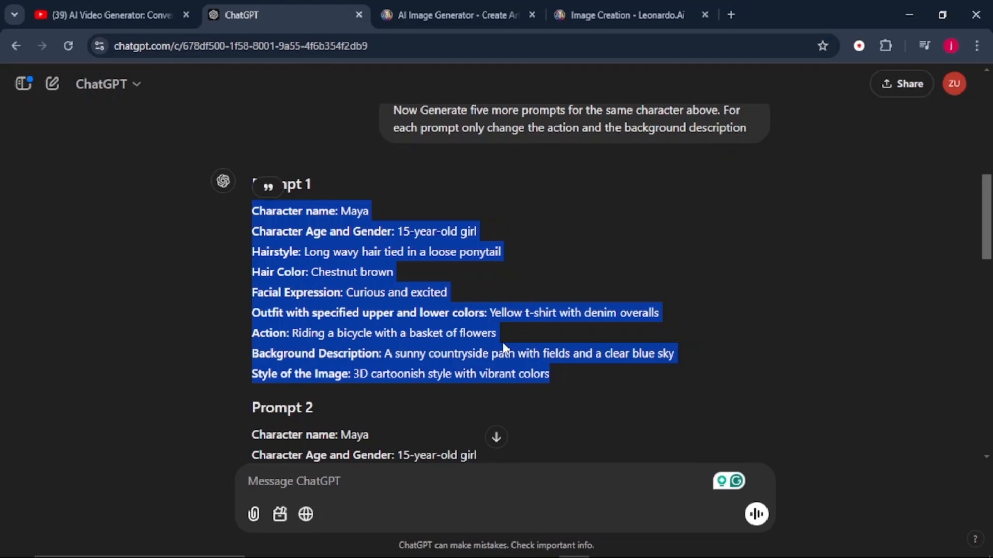
right_click(501, 109)
left_click(558, 123)
left_click(595, 11)
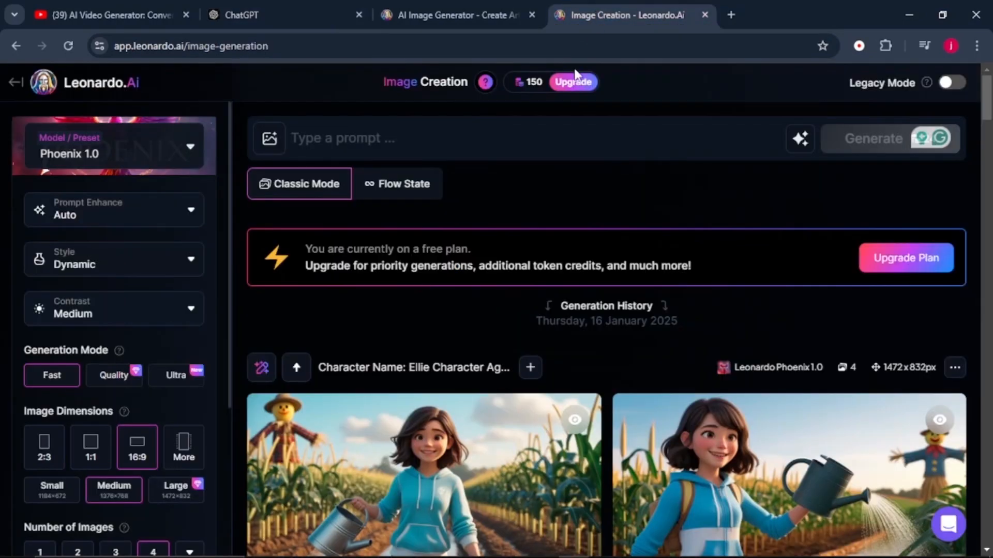
right_click(445, 137)
left_click(470, 302)
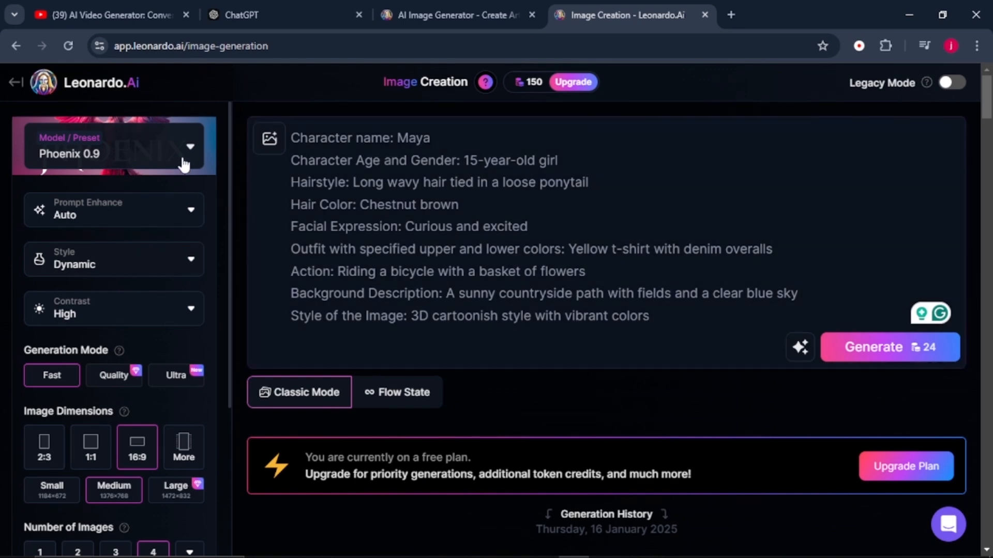
Choose the Phoenix 1.0 model for the image generation and set Prompt Enhance to Off
left_click(182, 162)
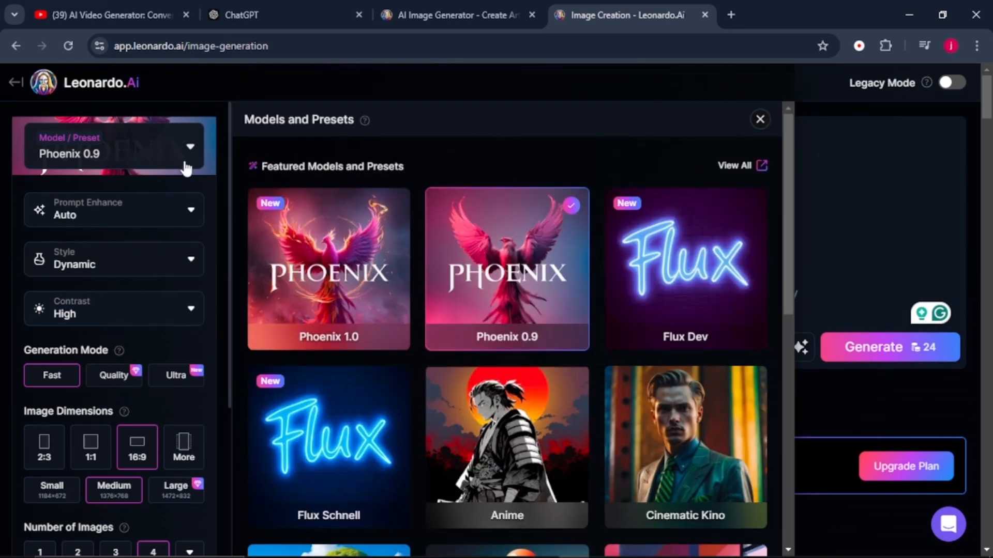
left_click(345, 280)
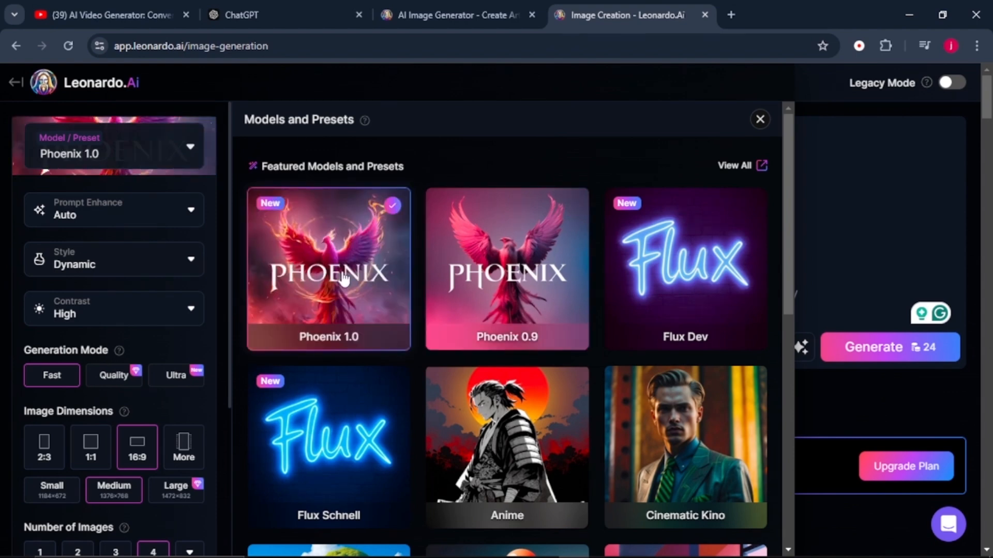
left_click(170, 224)
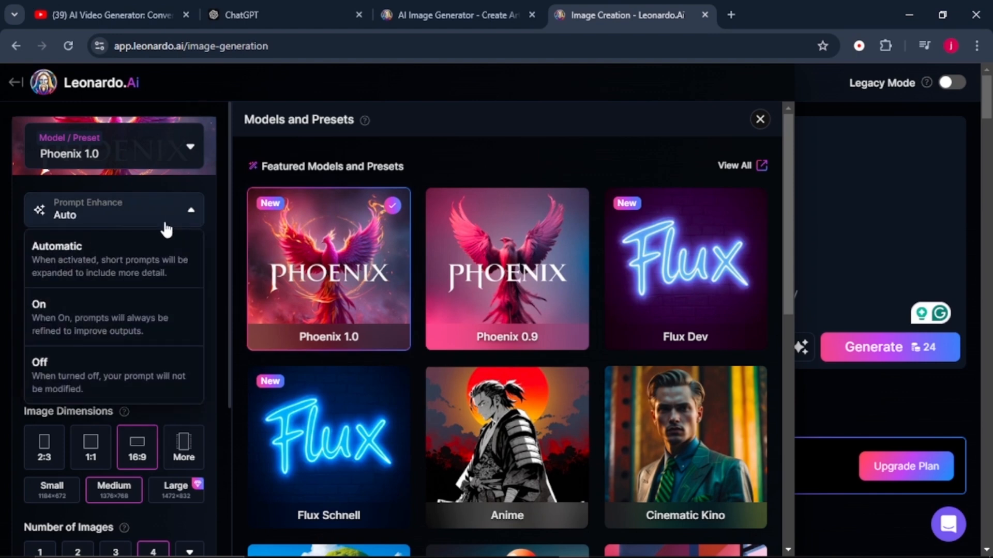
left_click(146, 378)
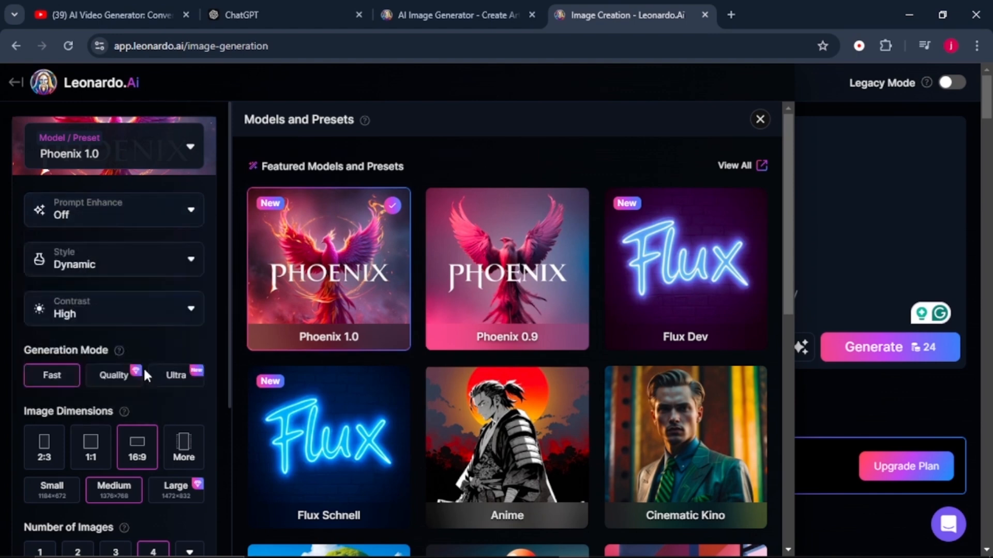
Set the image style to Dynamic and the contrast to Medium
left_click(145, 277)
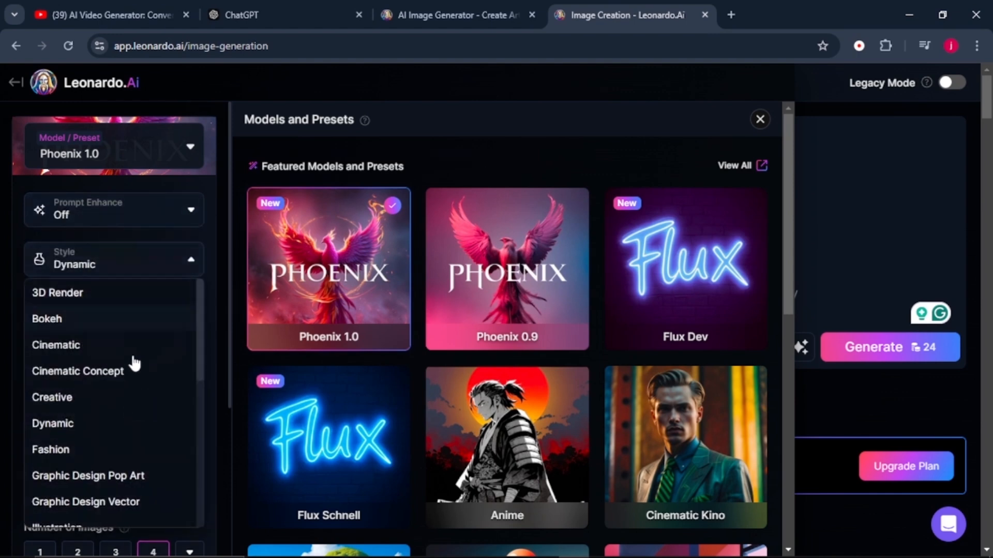
left_click(136, 427)
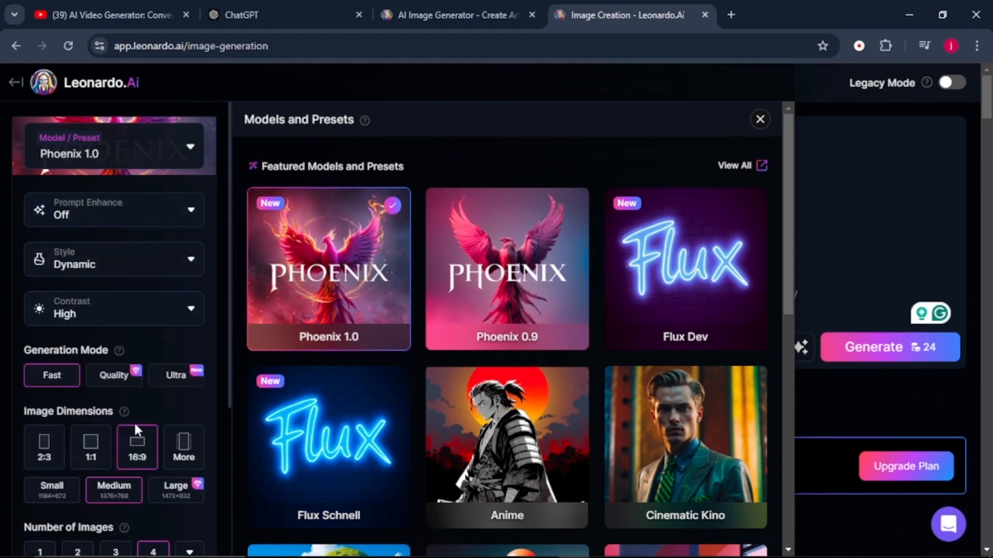
left_click(114, 323)
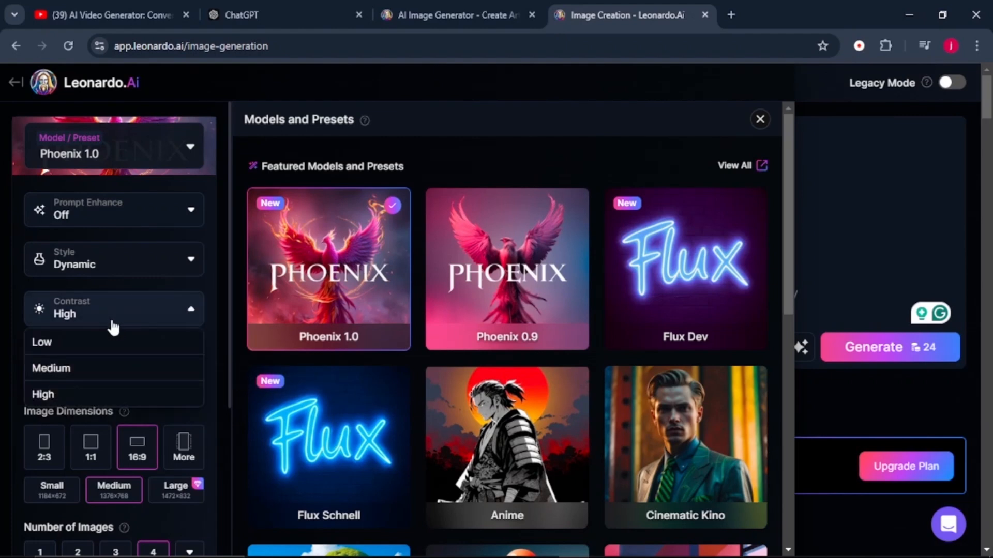
left_click(111, 365)
Close the model gallery and generate four 16:9 images from the bicycle-riding prompt
scroll(111, 365, "down", 2)
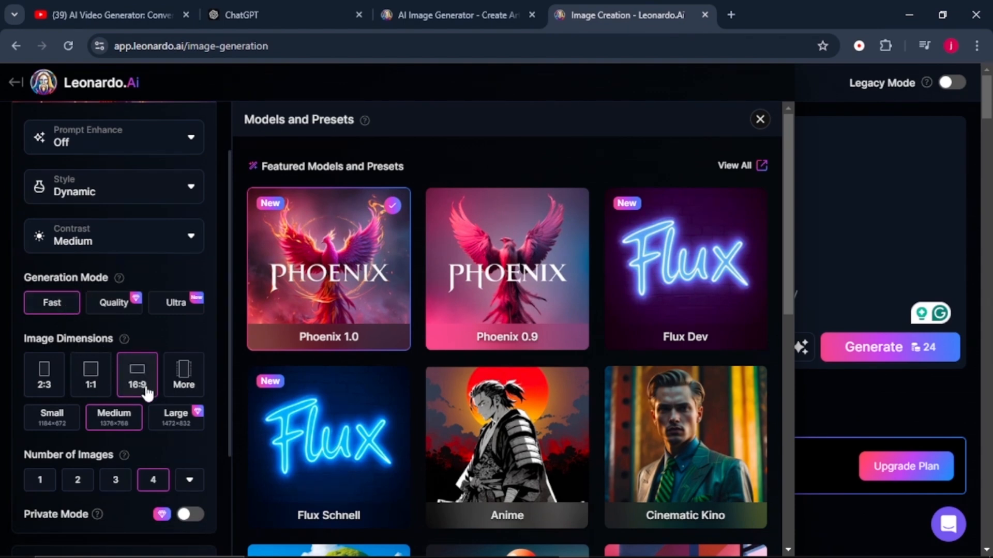
scroll(149, 393, "down", 3)
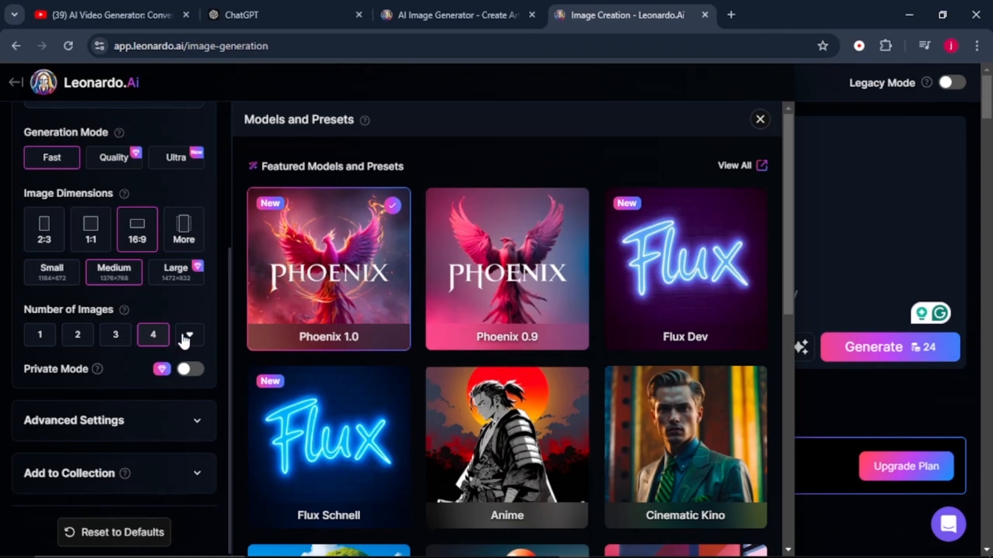
left_click(759, 120)
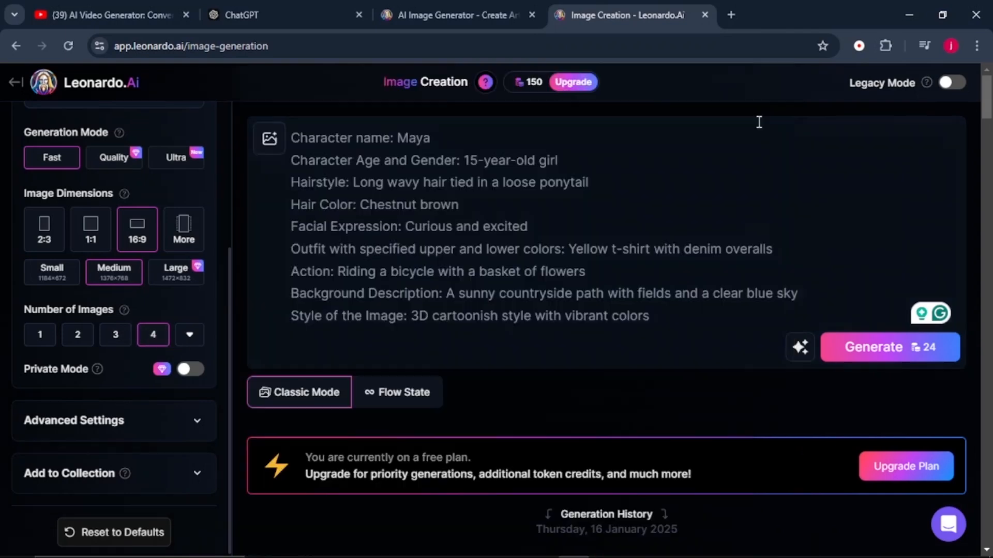
left_click(874, 352)
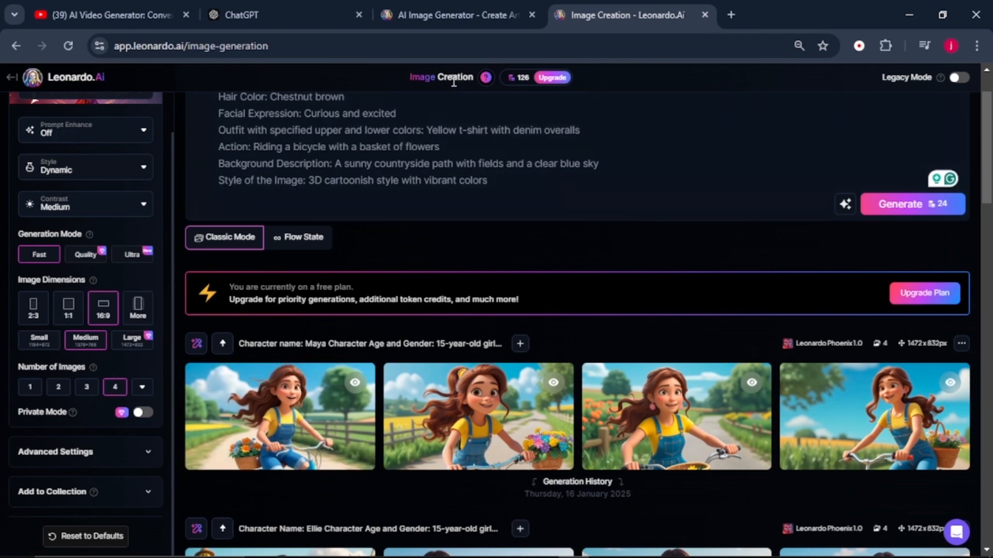
Copy the Prompt 2 character description about painting on a canvas from ChatGPT and return to Leonardo.Ai's image creation page
left_click(290, 11)
scroll(346, 224, "down", 1)
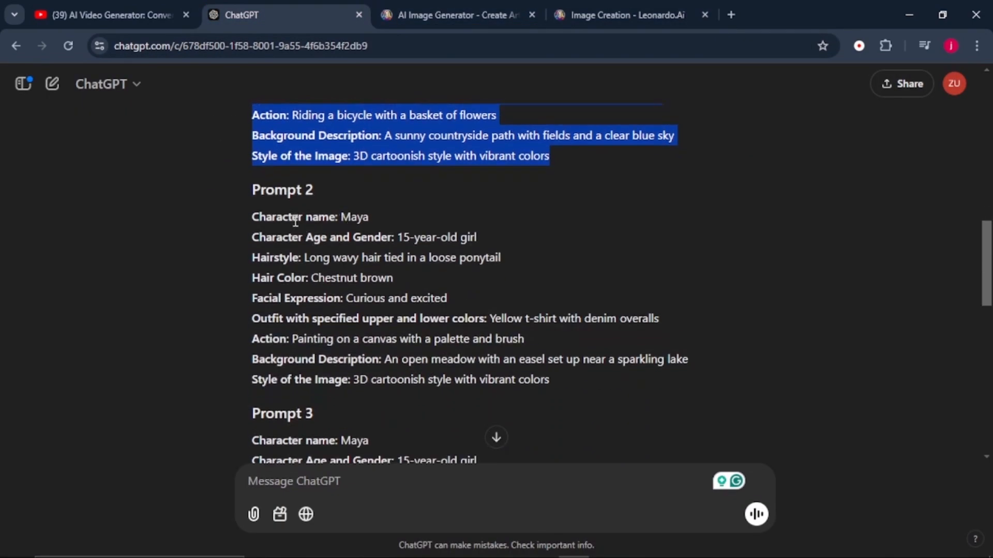
triple_click(250, 213)
key("ctrl+c")
left_click(607, 24)
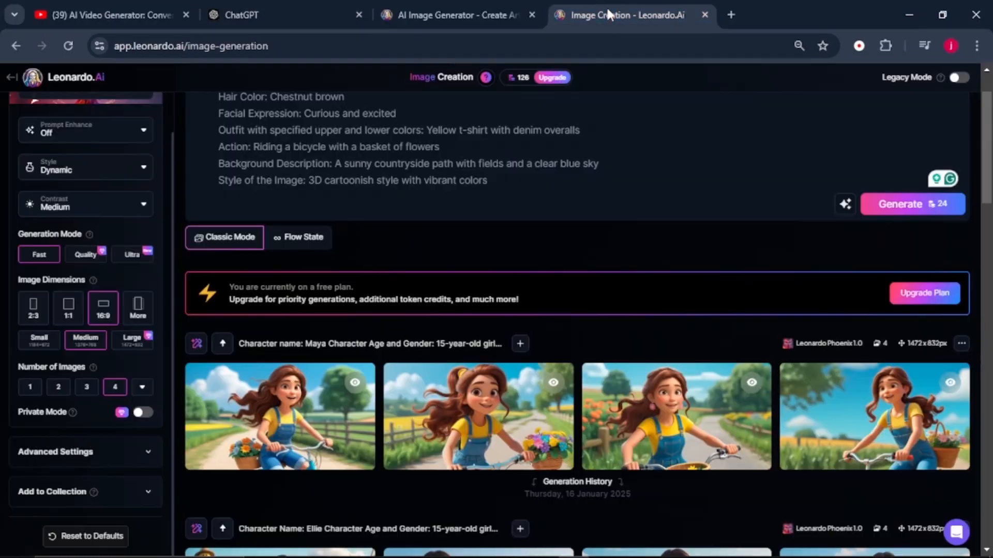
Replace the bicycle prompt with the copied Prompt 2 description and generate two sets of images from it
left_click(525, 200)
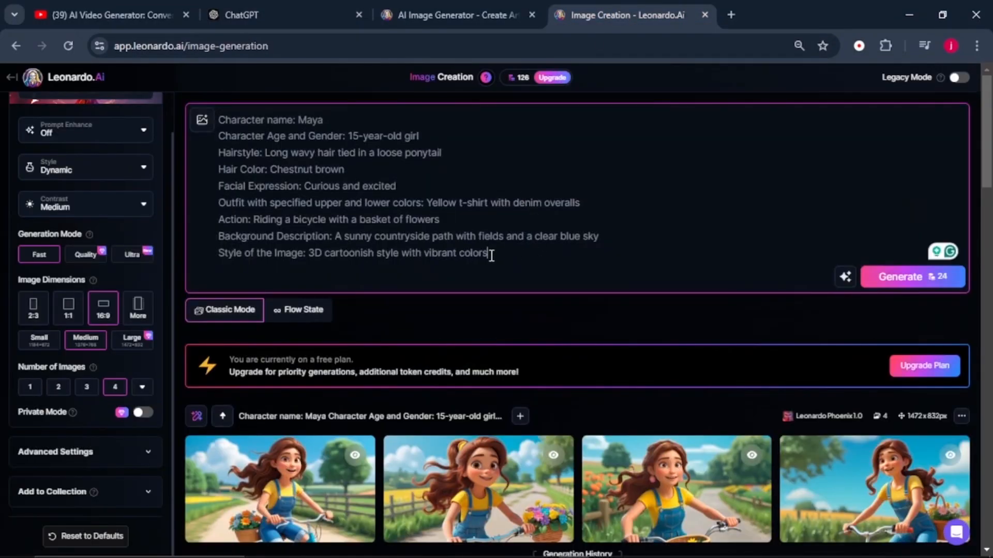
left_click_drag(488, 253, 207, 123)
right_click(278, 151)
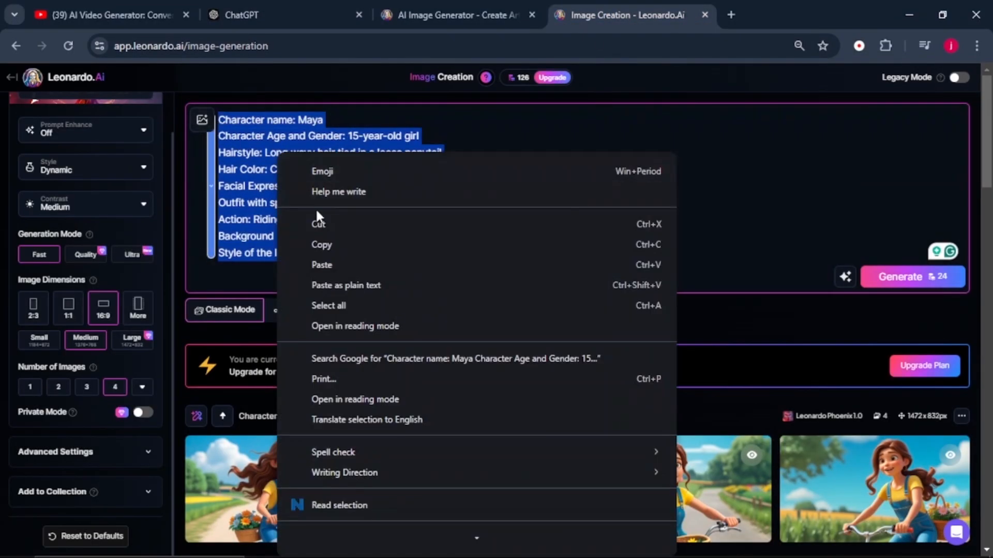
left_click(361, 264)
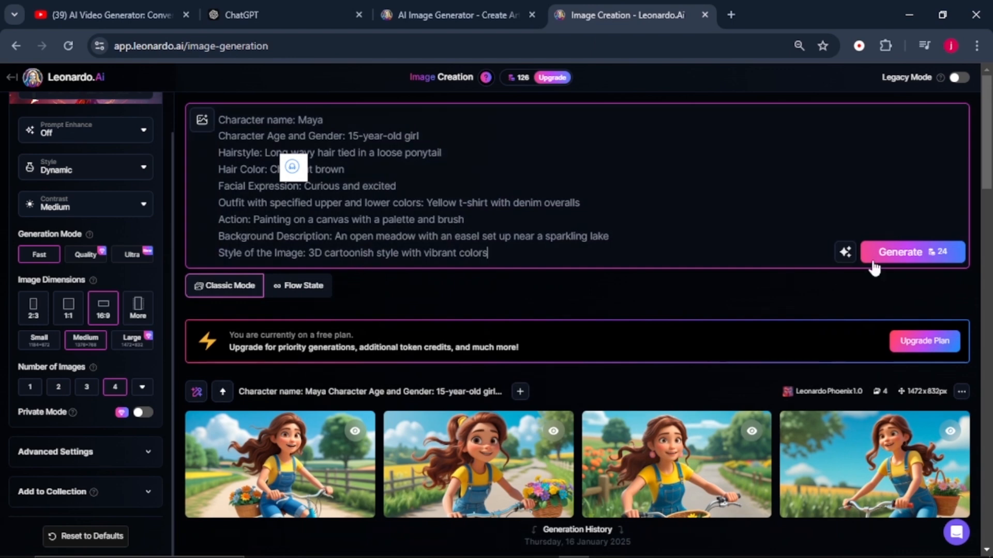
left_click(892, 253)
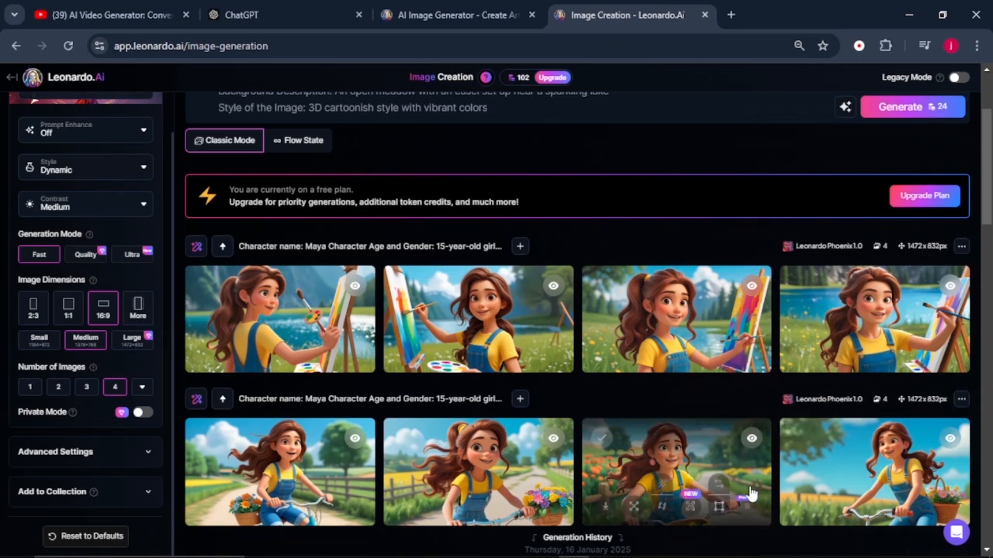
left_click(888, 115)
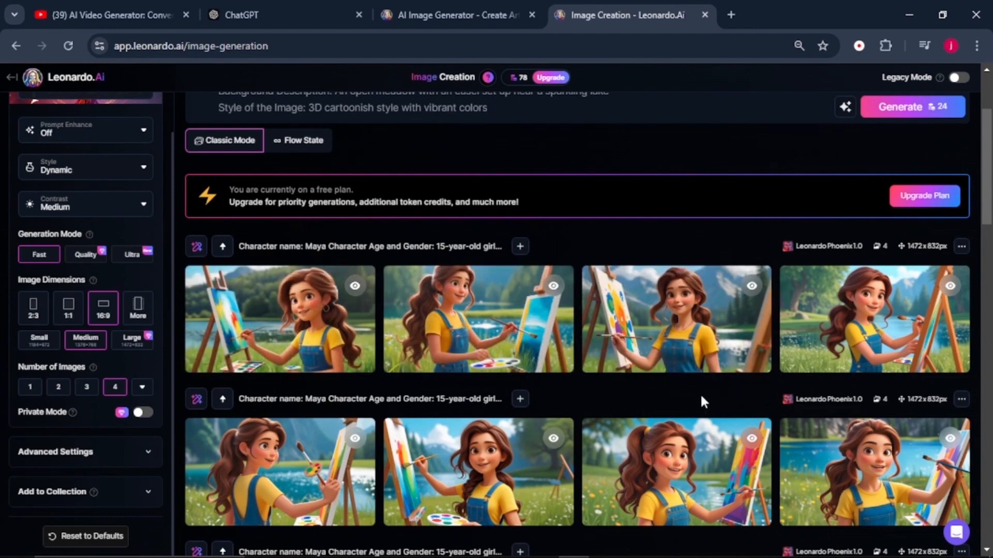
left_click(962, 249)
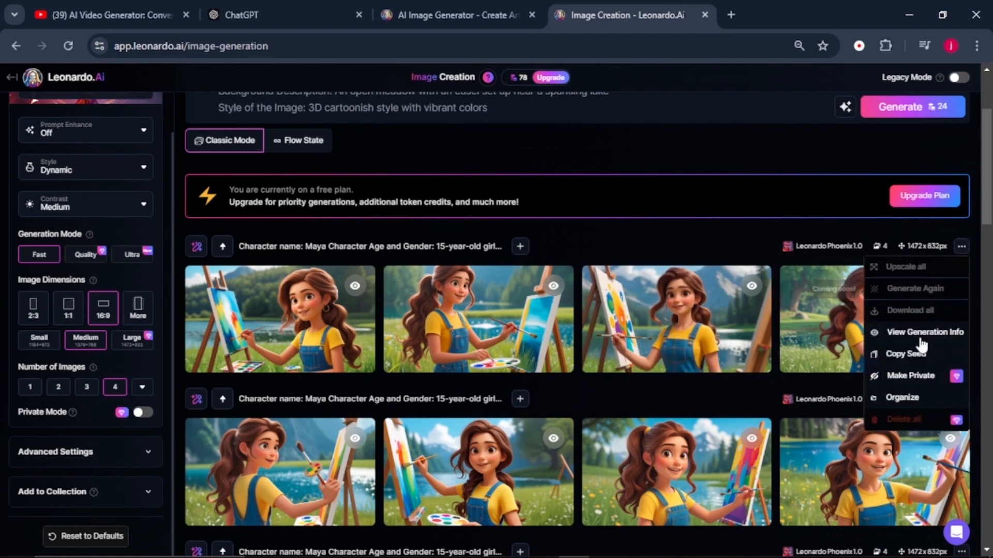
left_click(889, 357)
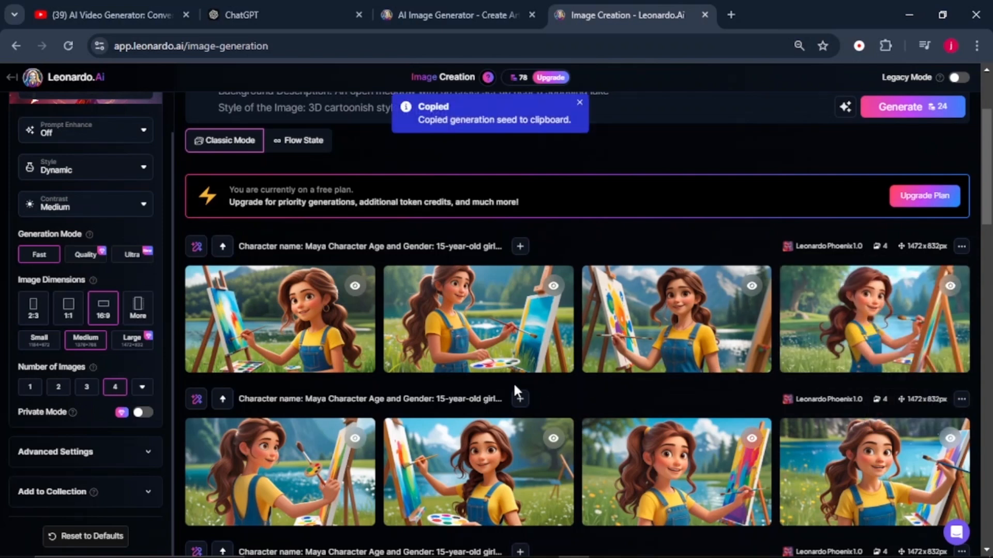
left_click(93, 455)
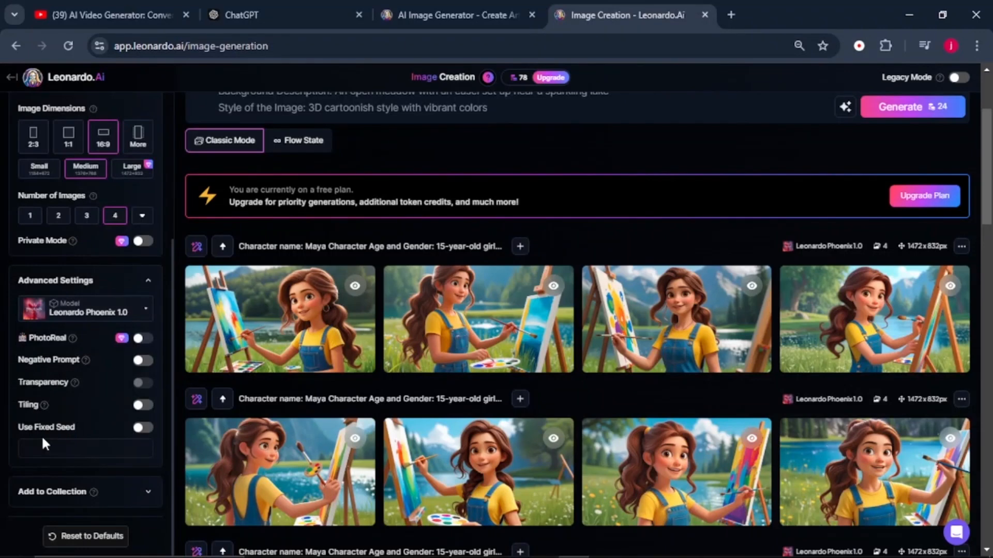
left_click(139, 430)
right_click(76, 451)
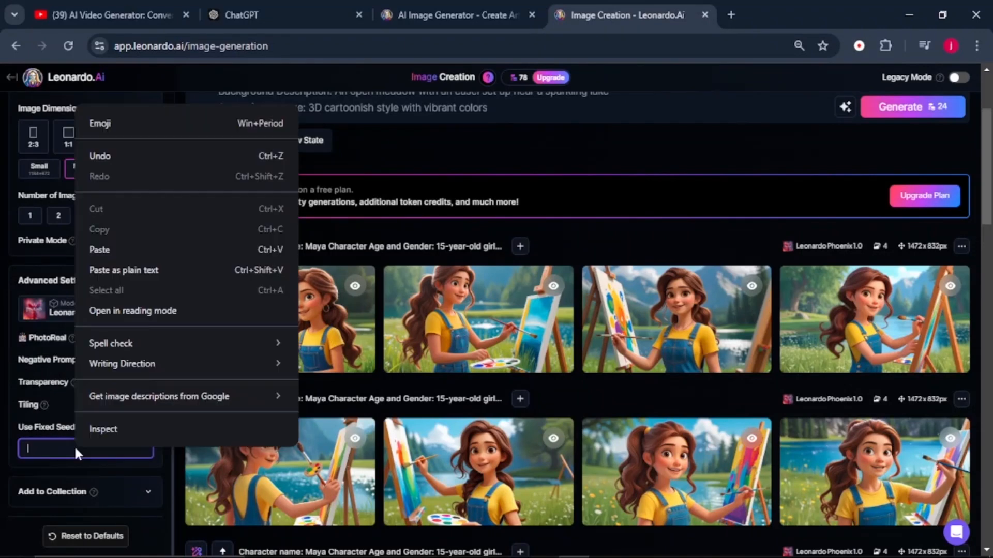
left_click(122, 250)
Copy the Prompt 3 character description about flying a colorful kite from ChatGPT and return to Leonardo.Ai's image creation page
left_click(252, 10)
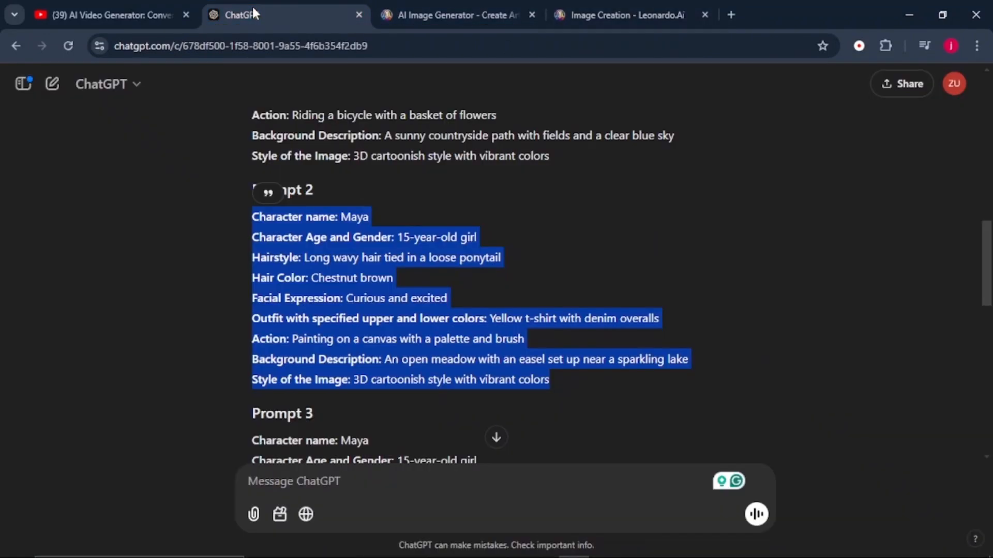
scroll(303, 341, "down", 2)
left_click(252, 368)
left_click(623, 14)
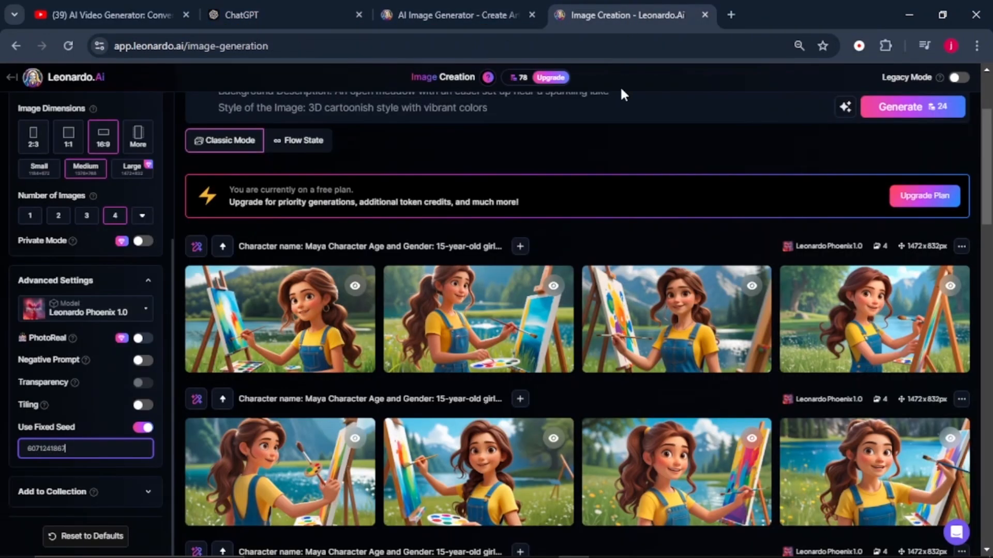
Replace the painting prompt with the kite-flying description, generate four images with the fixed seed, and compare them with the earlier sets
scroll(553, 310, "up", 3)
left_click_drag(554, 268, 217, 120)
key("ctrl+v")
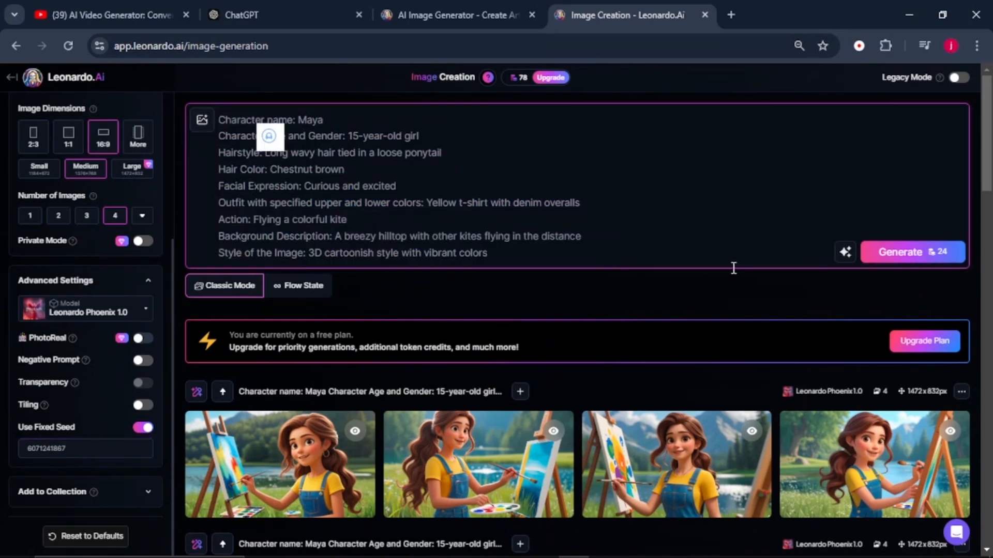
left_click(898, 253)
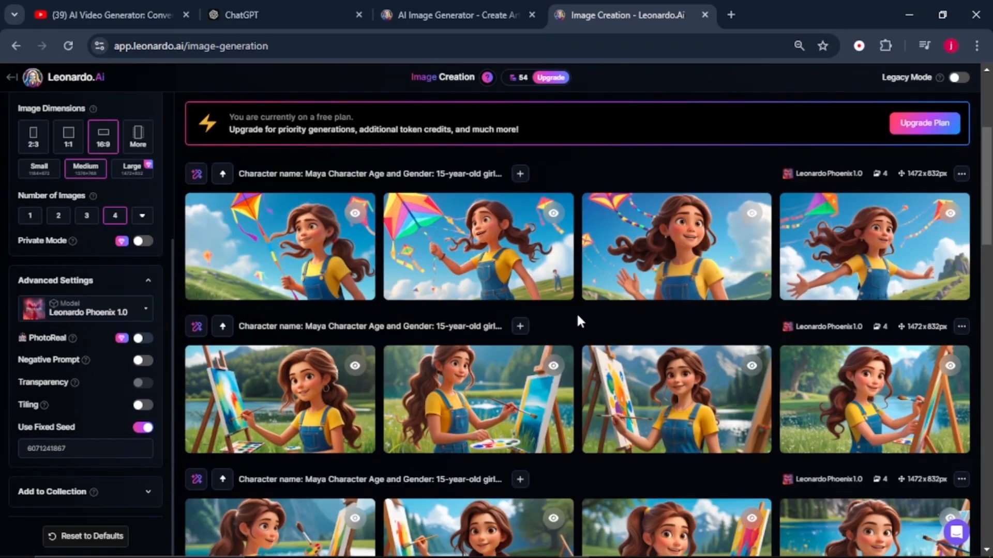
scroll(578, 319, "down", 3)
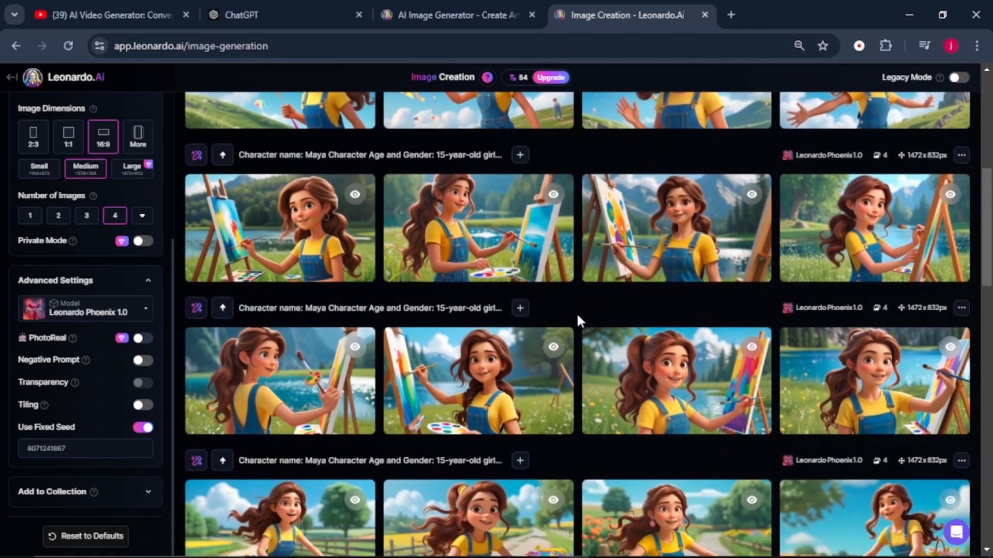
scroll(578, 321, "down", 3)
left_click_drag(988, 248, 990, 147)
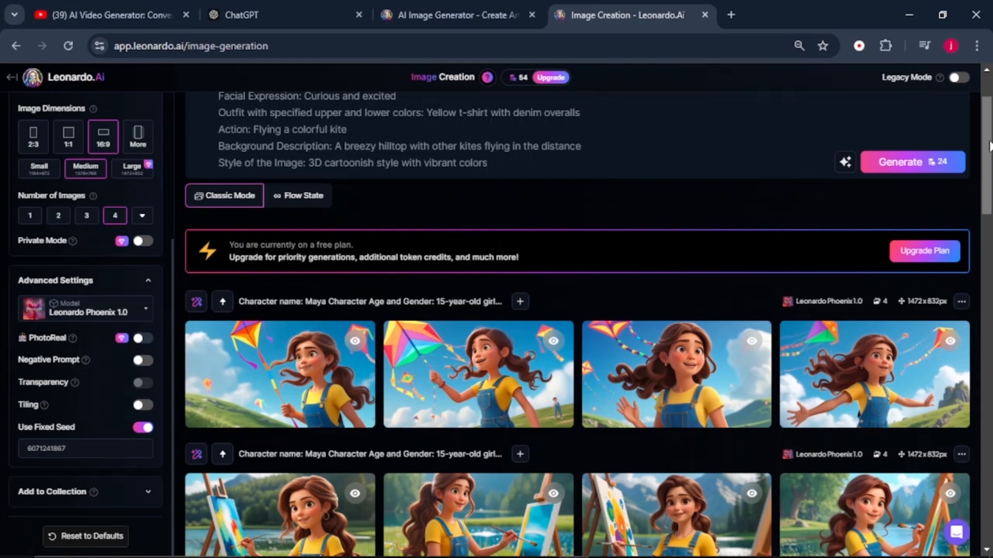
scroll(989, 146, "down", 1)
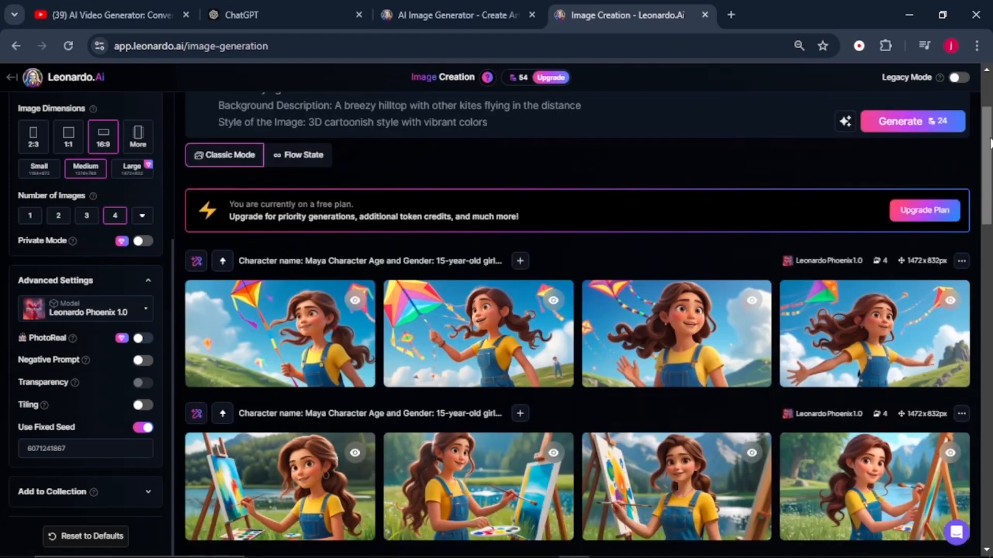
Replace the kite prompt with ChatGPT's description about taking photographs with a vintage camera and generate four images from it
left_click(315, 8)
left_click_drag(237, 197, 542, 367)
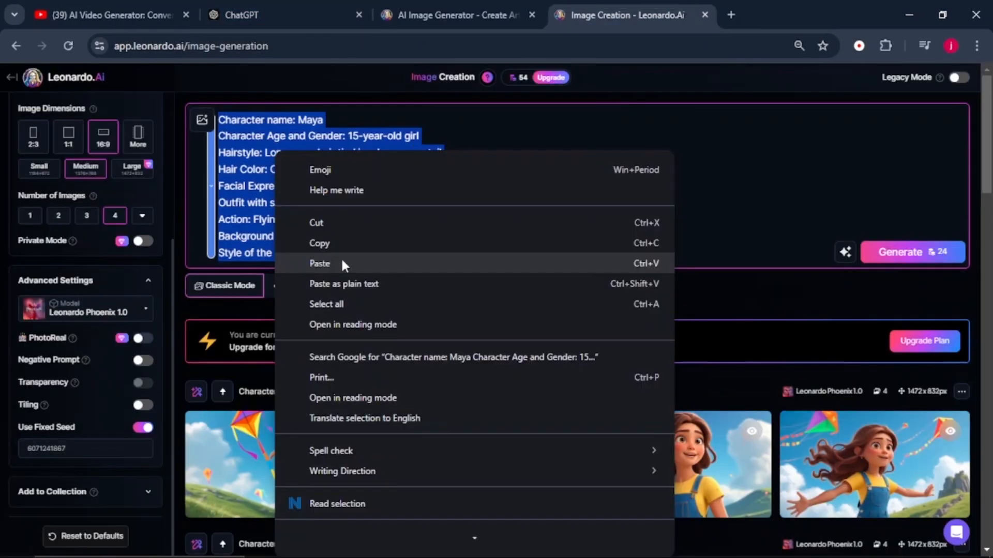
left_click(320, 264)
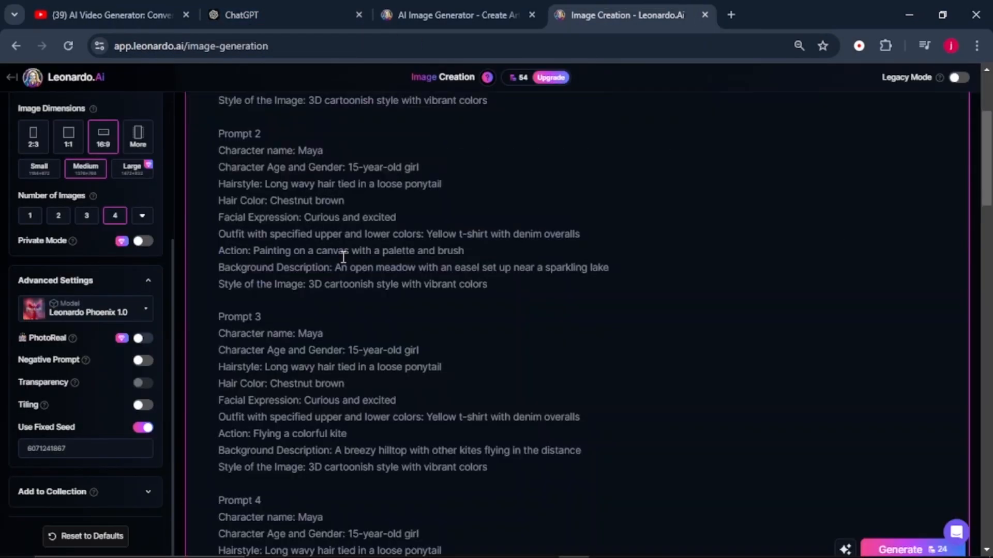
key("ctrl+z")
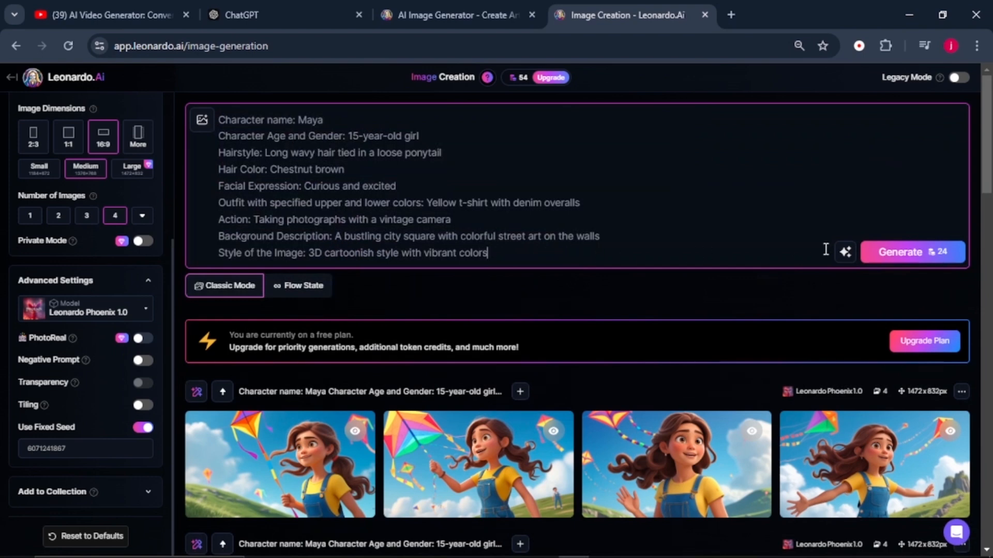
left_click(882, 255)
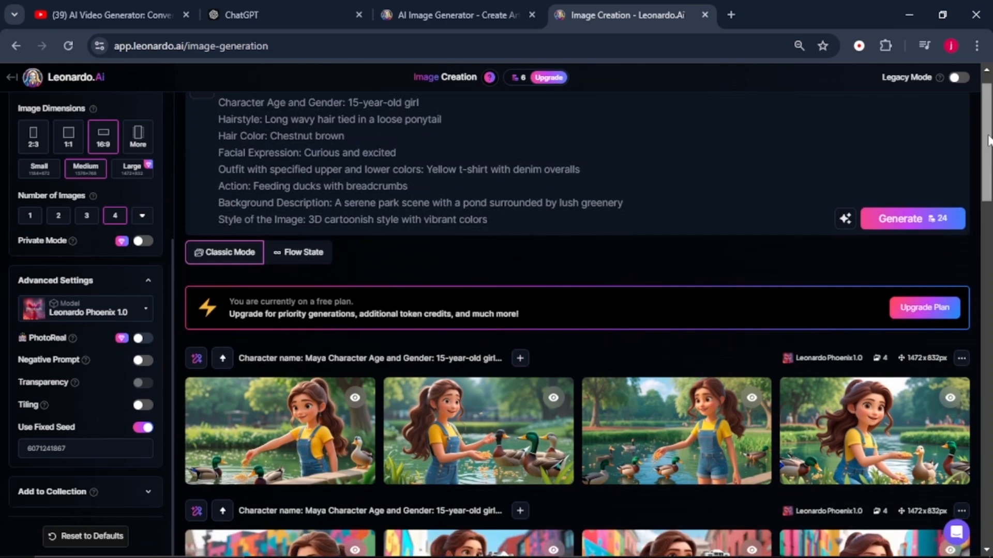
Review the duck-feeding, vintage-camera and kite image sets for a consistent character
left_click_drag(988, 133, 988, 306)
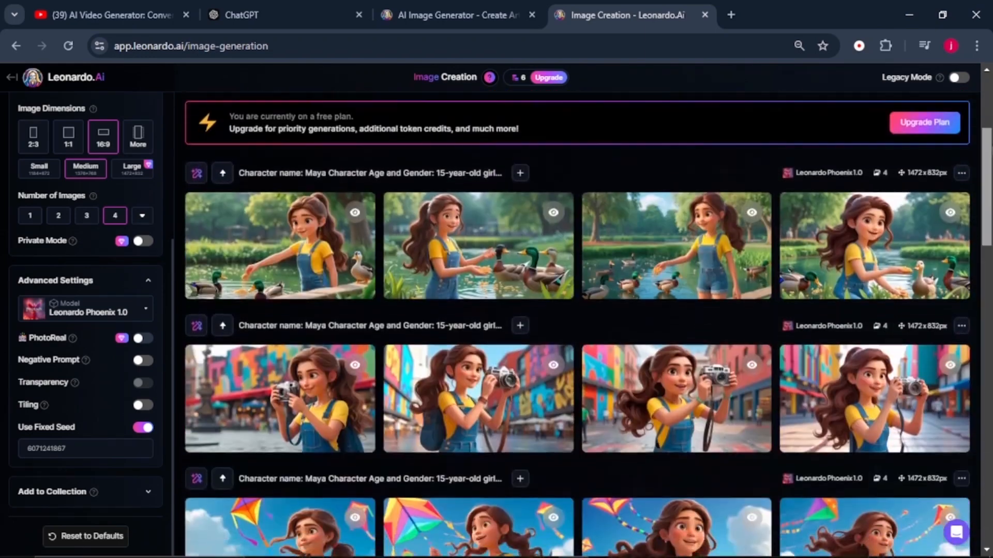
left_click_drag(989, 188, 989, 275)
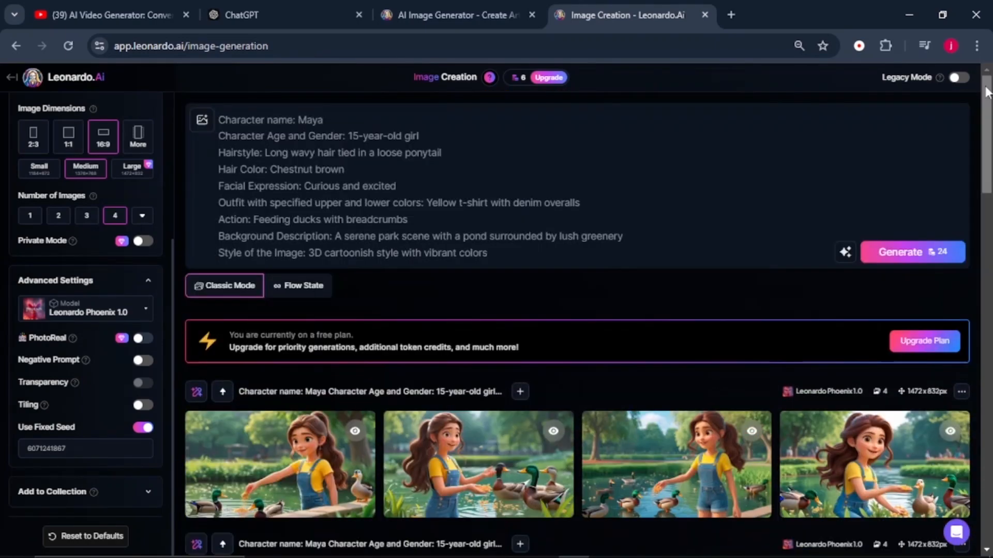